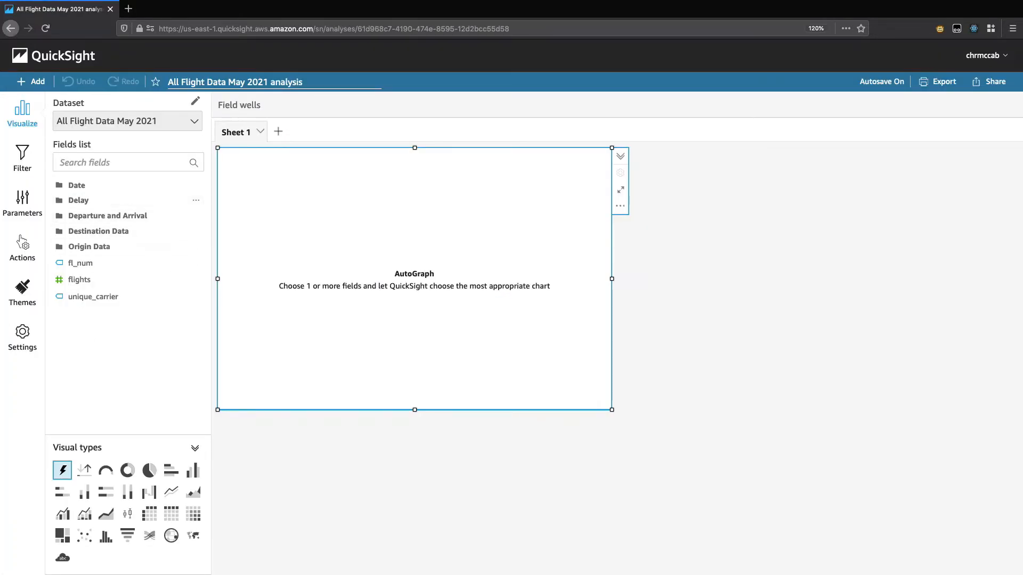
# Step: Examine the Departure and Arrival folder and its Arrival and Departure subfolders in the analysis and in the dataset's fields
pyautogui.click(107, 215)
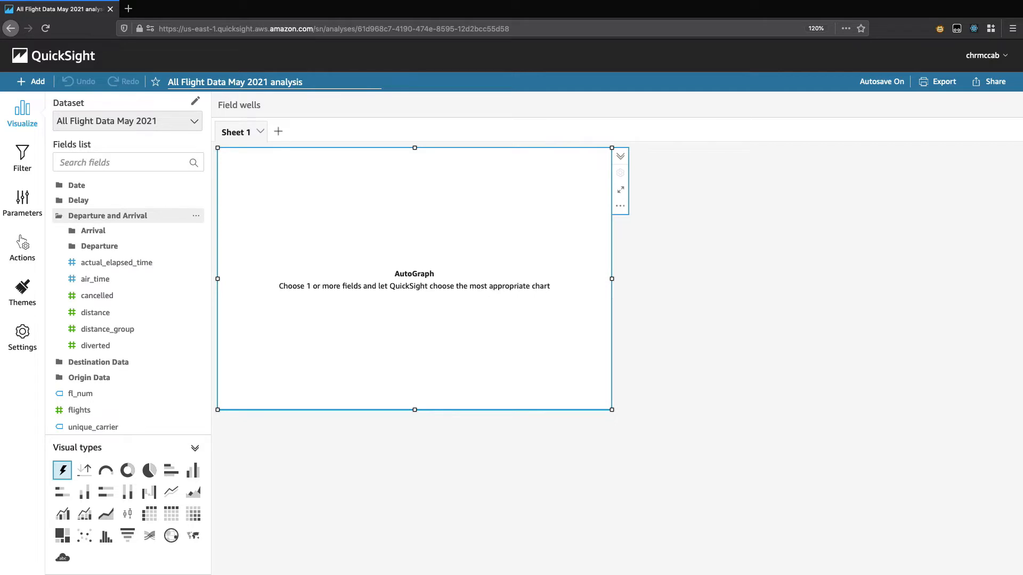
pyautogui.click(93, 230)
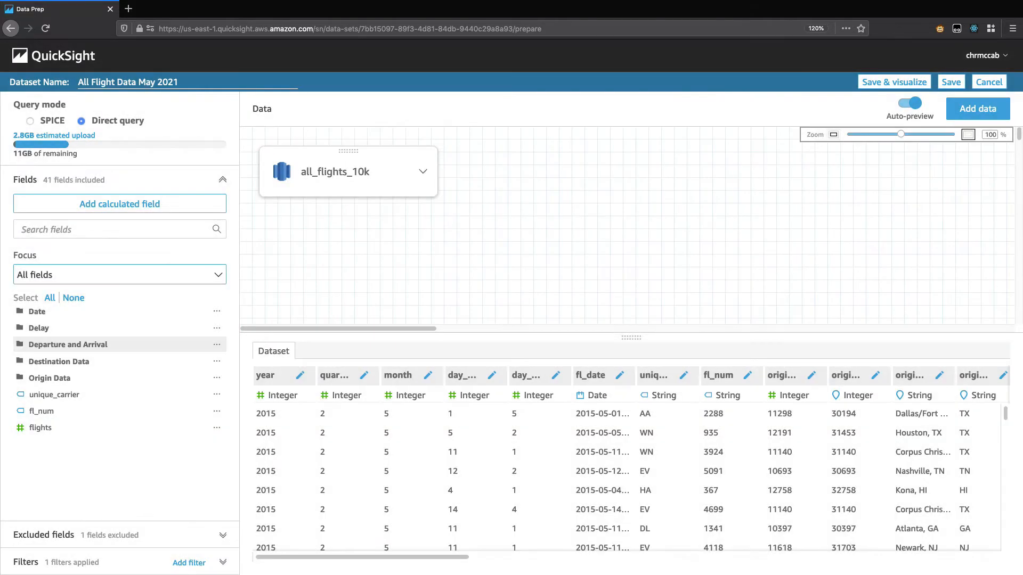
pyautogui.click(67, 344)
pyautogui.click(56, 362)
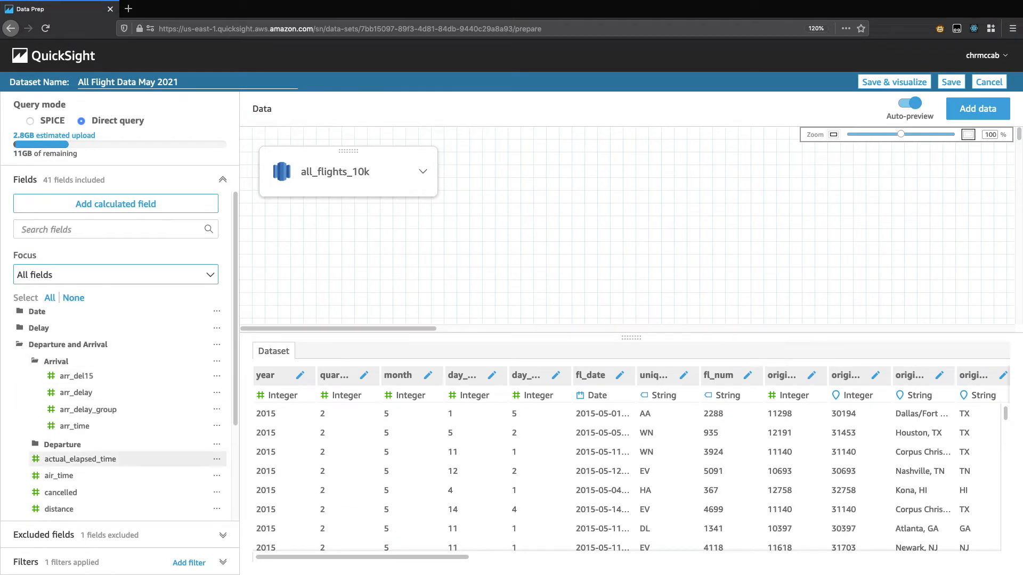
pyautogui.click(63, 445)
pyautogui.scroll(-3, 117, 426)
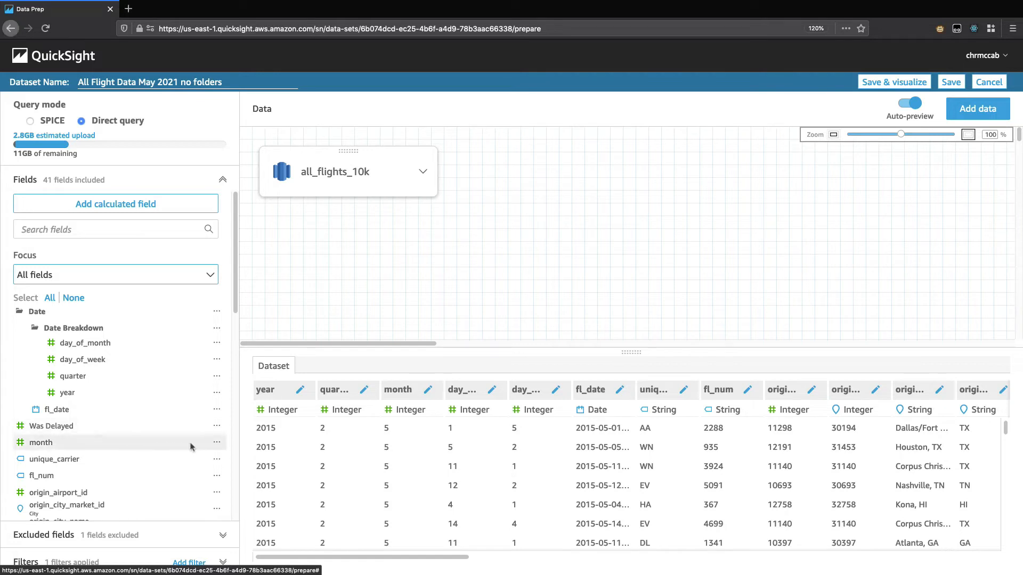
pyautogui.click(217, 442)
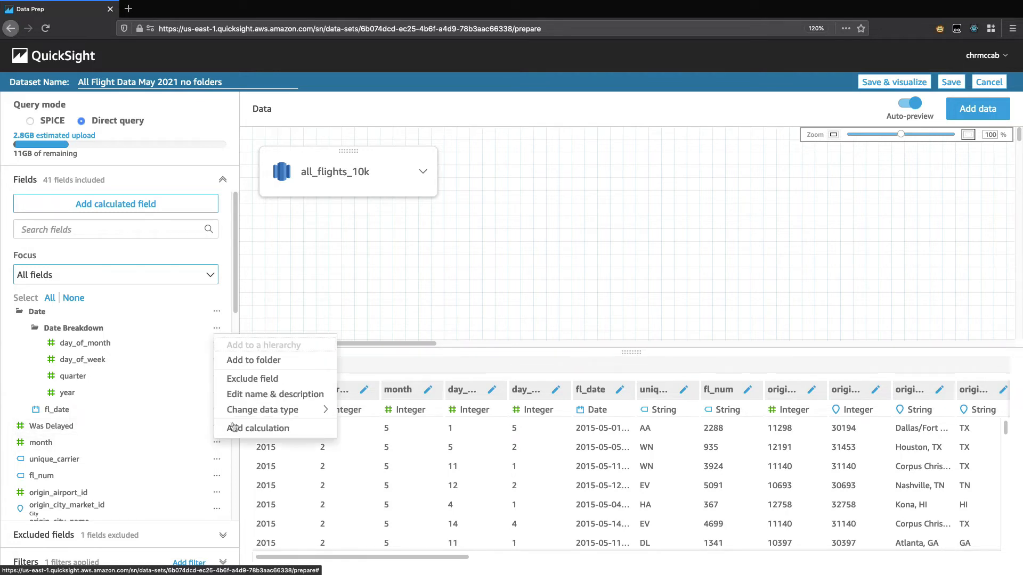
pyautogui.click(272, 361)
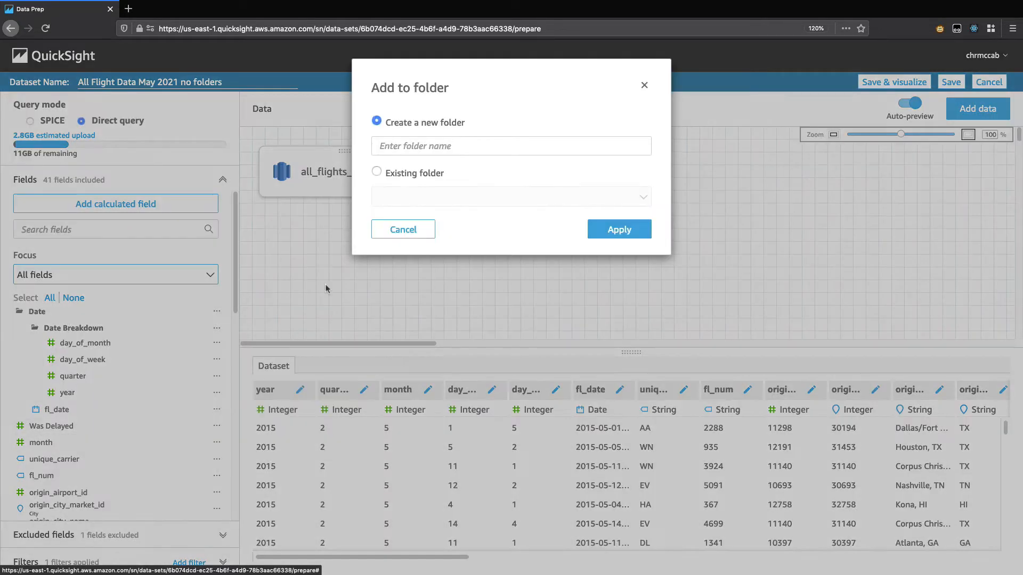
pyautogui.click(424, 146)
pyautogui.write('New')
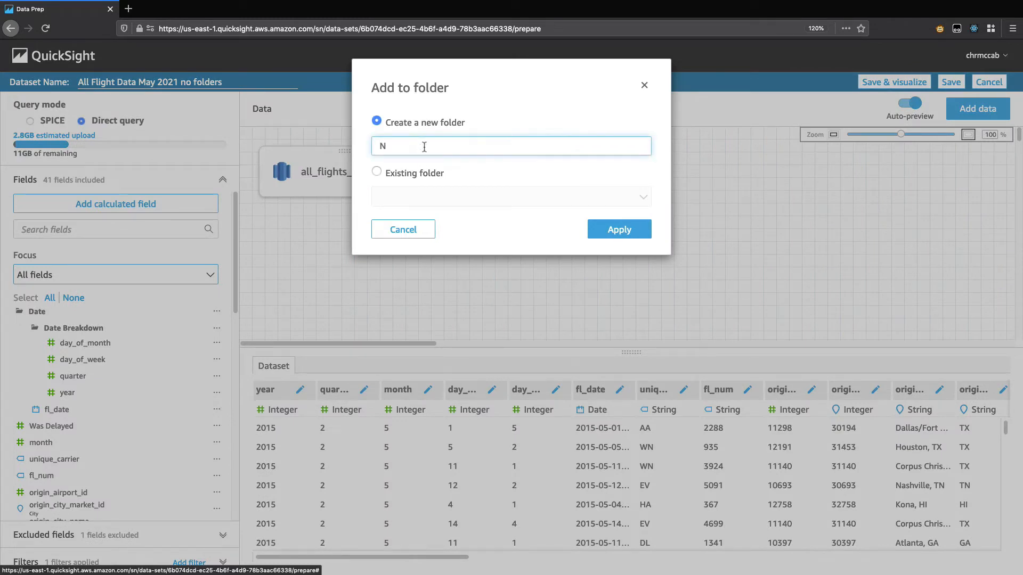
pyautogui.click(410, 172)
pyautogui.click(440, 195)
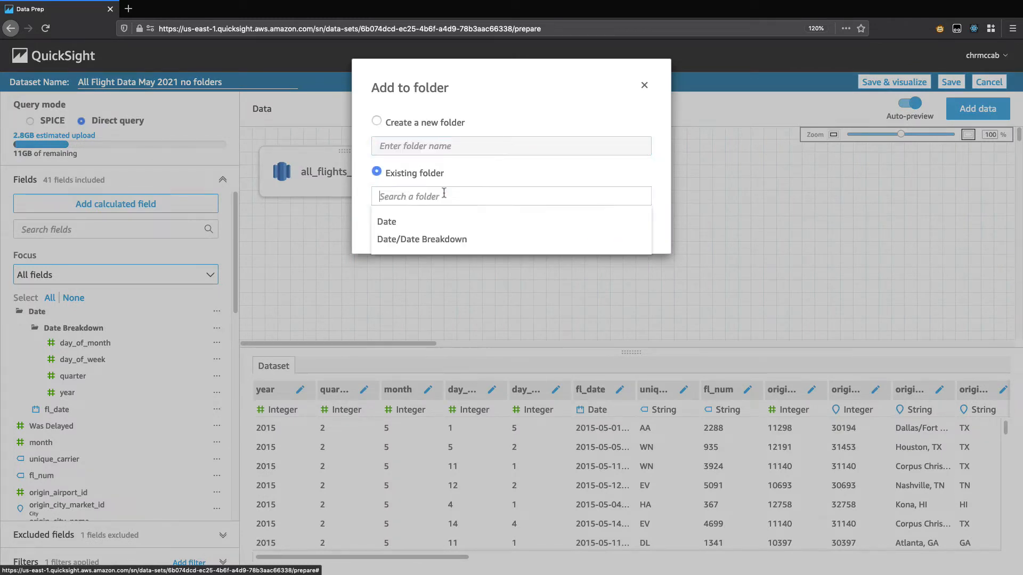
pyautogui.click(442, 241)
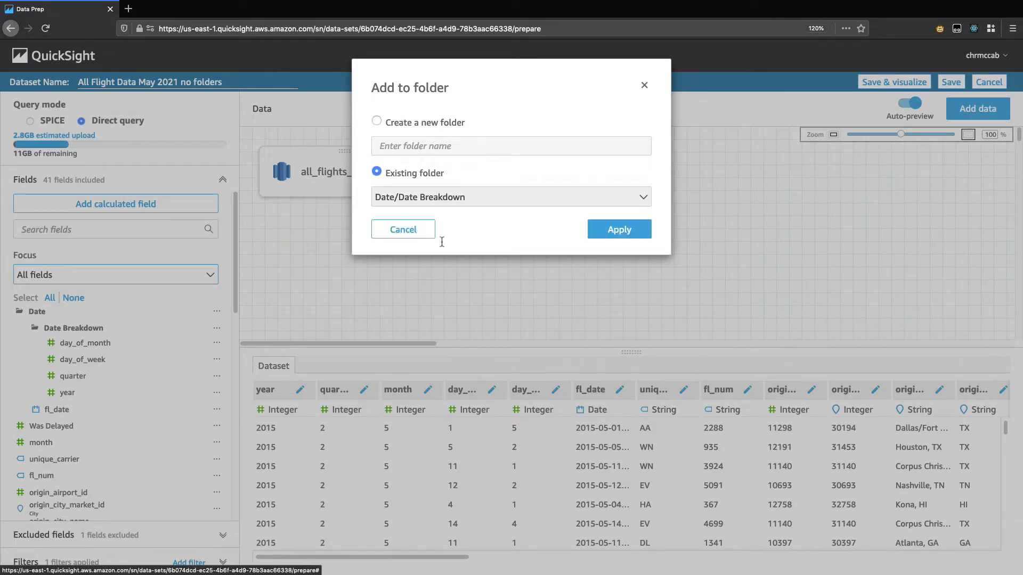
pyautogui.click(642, 81)
# Step: Select the month and fl_num fields together, leaving Was Delayed unselected, and open their field options
pyautogui.scroll(-2, 119, 375)
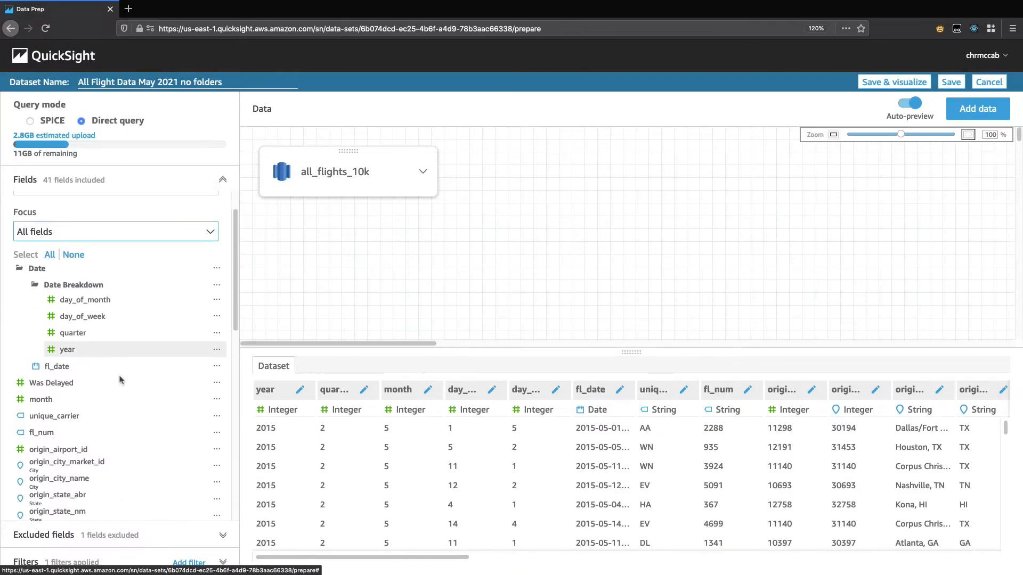
pyautogui.scroll(-1, 119, 375)
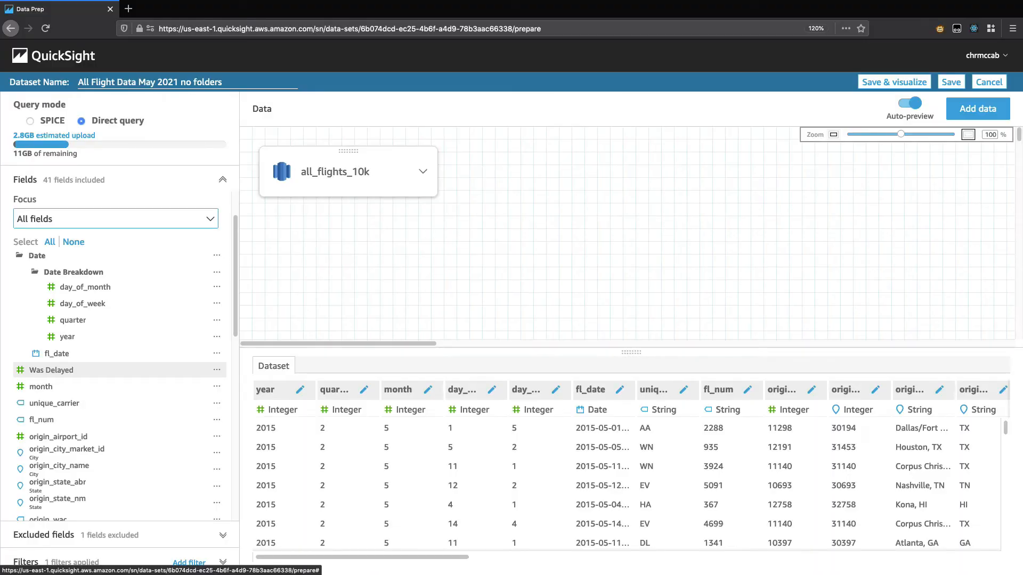
pyautogui.keyDown('super'); pyautogui.click(52, 371); pyautogui.keyUp('super')
pyautogui.keyDown('super'); pyautogui.click(44, 387); pyautogui.keyUp('super')
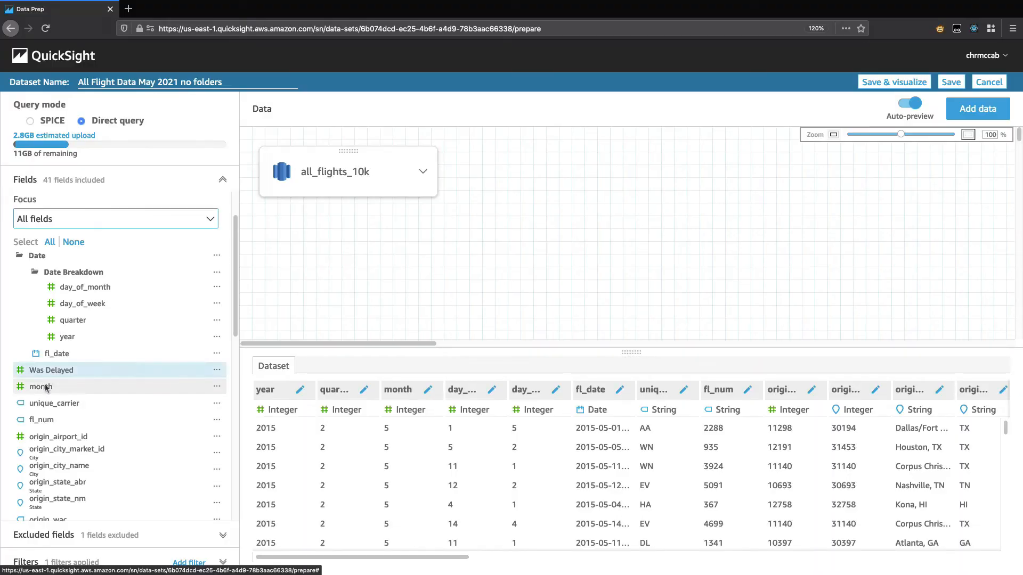
pyautogui.keyDown('super'); pyautogui.click(58, 374); pyautogui.keyUp('super')
pyautogui.keyDown('super'); pyautogui.click(51, 421); pyautogui.keyUp('super')
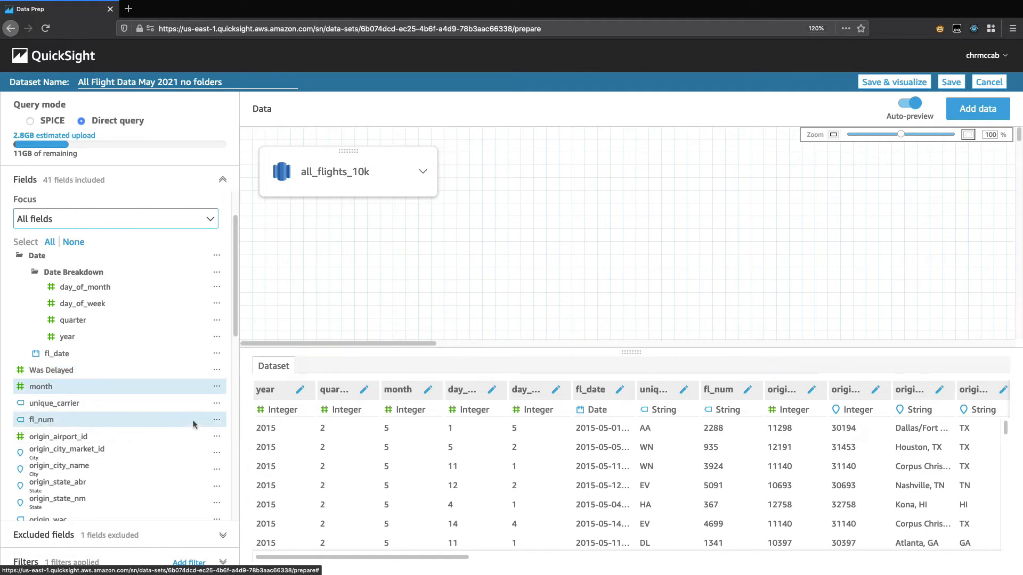
pyautogui.click(217, 420)
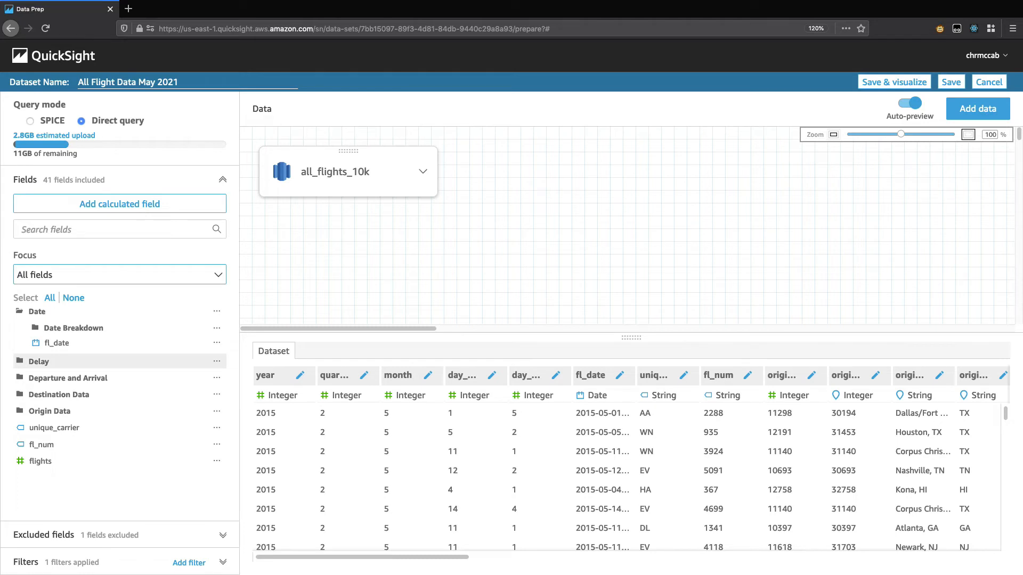
# Step: Move the Delay folder into the existing Date folder
pyautogui.click(216, 361)
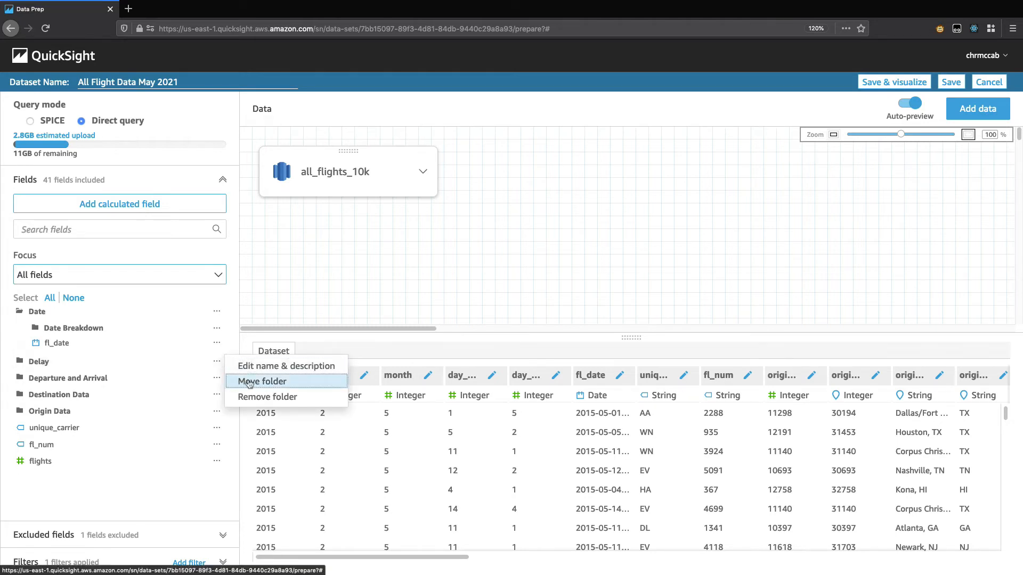
pyautogui.click(249, 382)
pyautogui.click(424, 176)
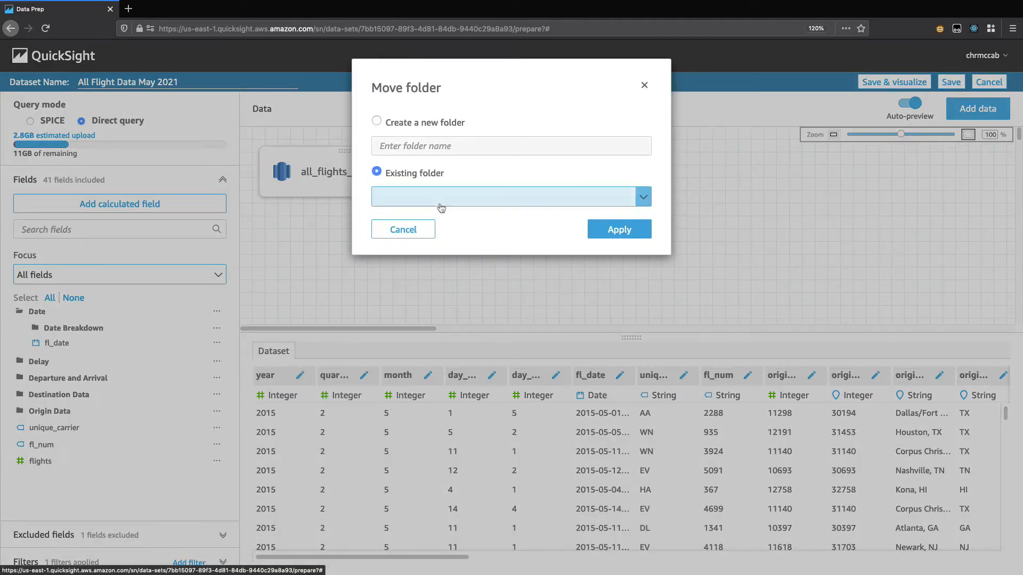
pyautogui.click(440, 205)
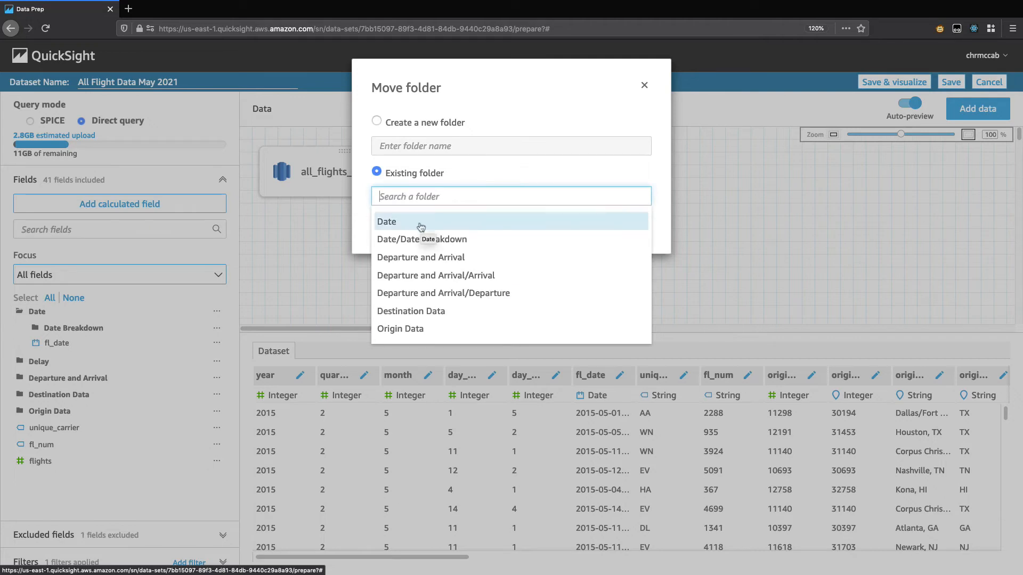
pyautogui.click(421, 222)
pyautogui.click(613, 234)
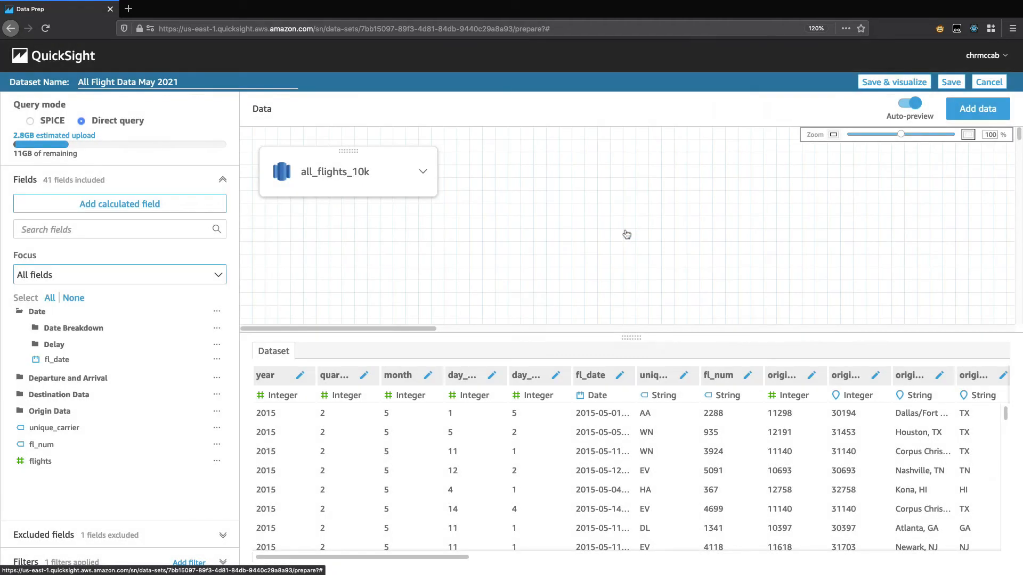
# Step: Remove the Delay folder from inside the Date folder and check where its delay fields are listed
pyautogui.click(71, 348)
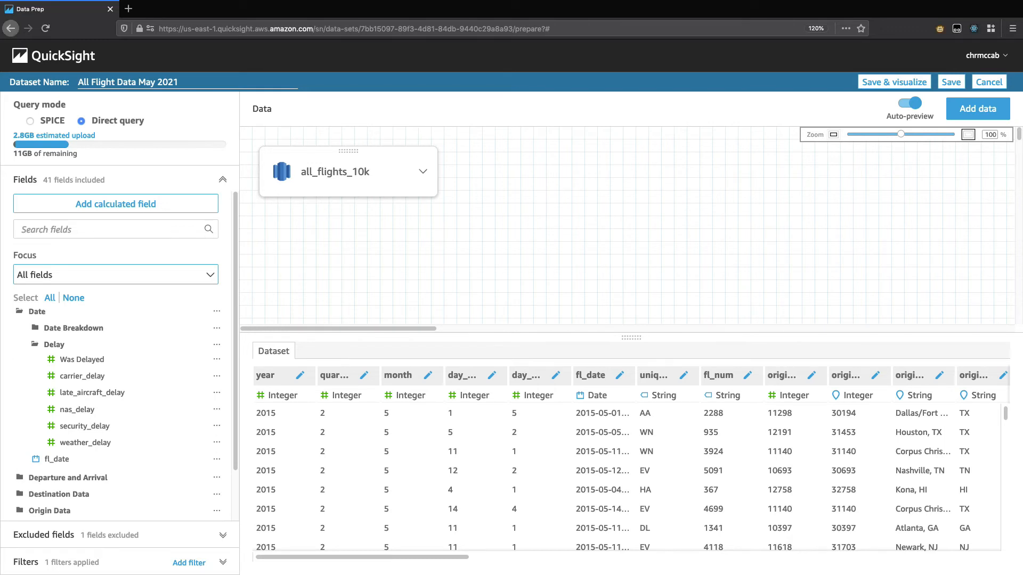
pyautogui.click(216, 345)
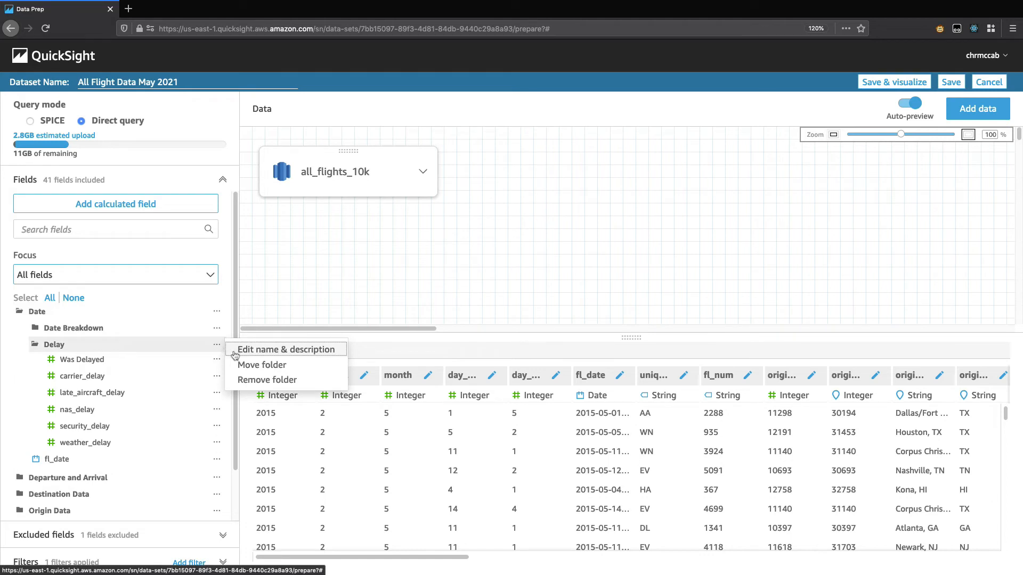
pyautogui.click(263, 380)
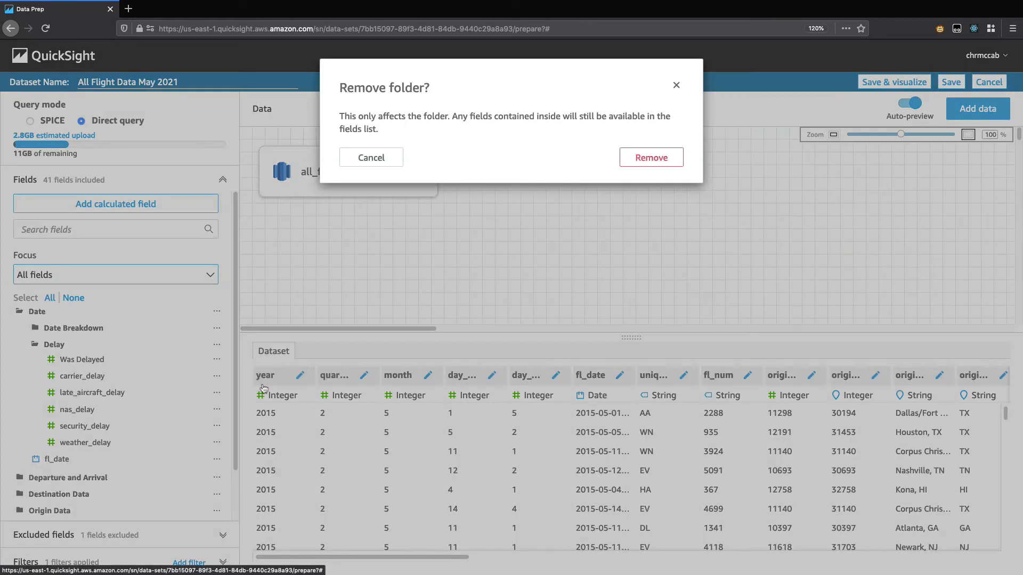
pyautogui.click(651, 157)
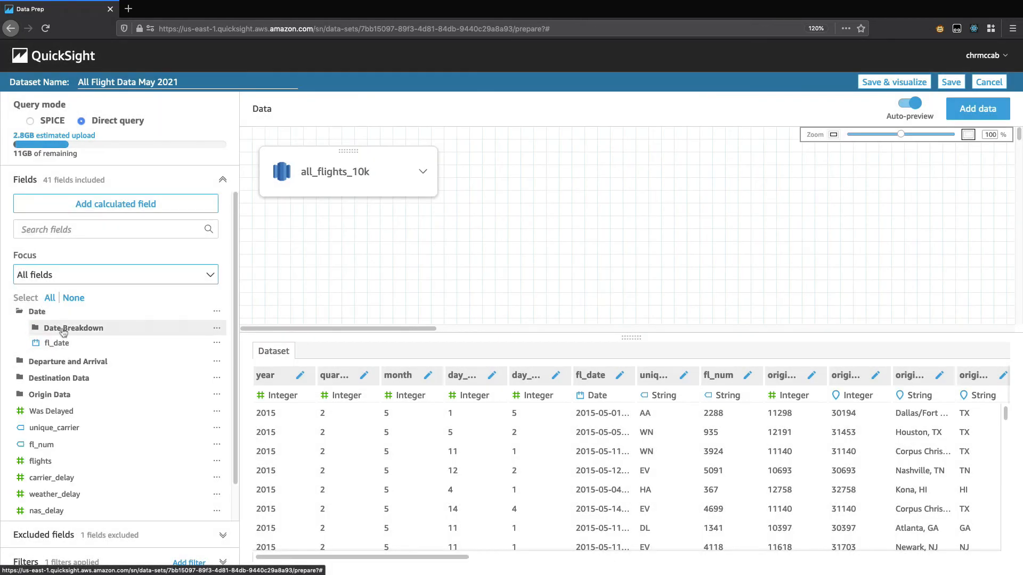
pyautogui.scroll(-1, 87, 407)
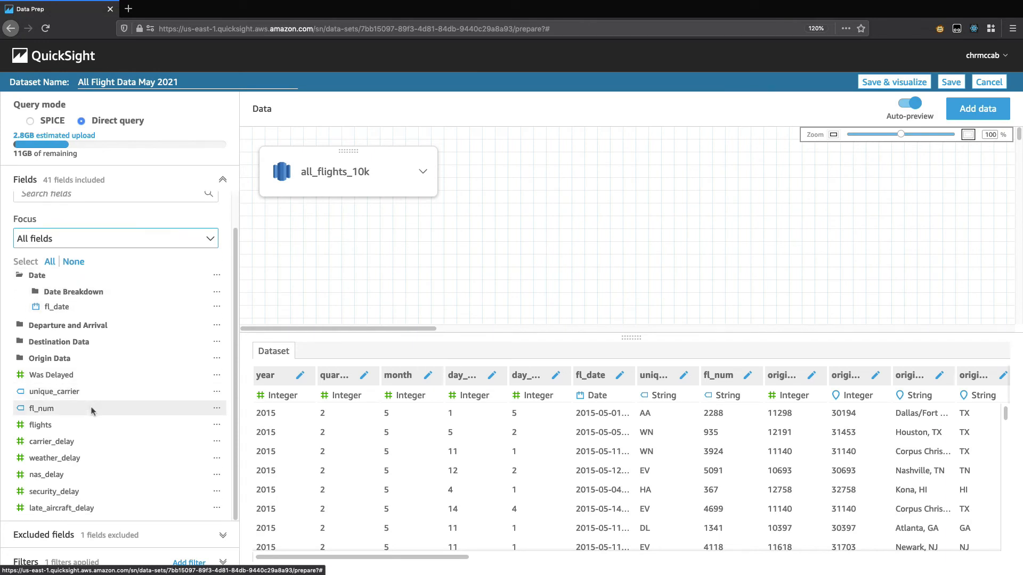
pyautogui.moveTo(33, 441); pyautogui.dragTo(93, 509)
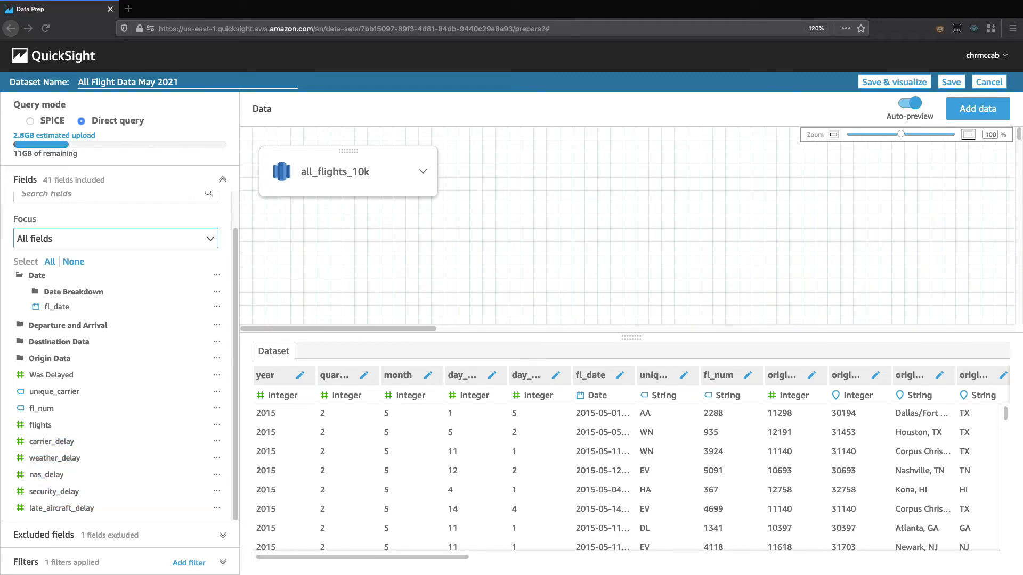
# Step: Add the description "All date related data" to the Date folder
pyautogui.click(216, 275)
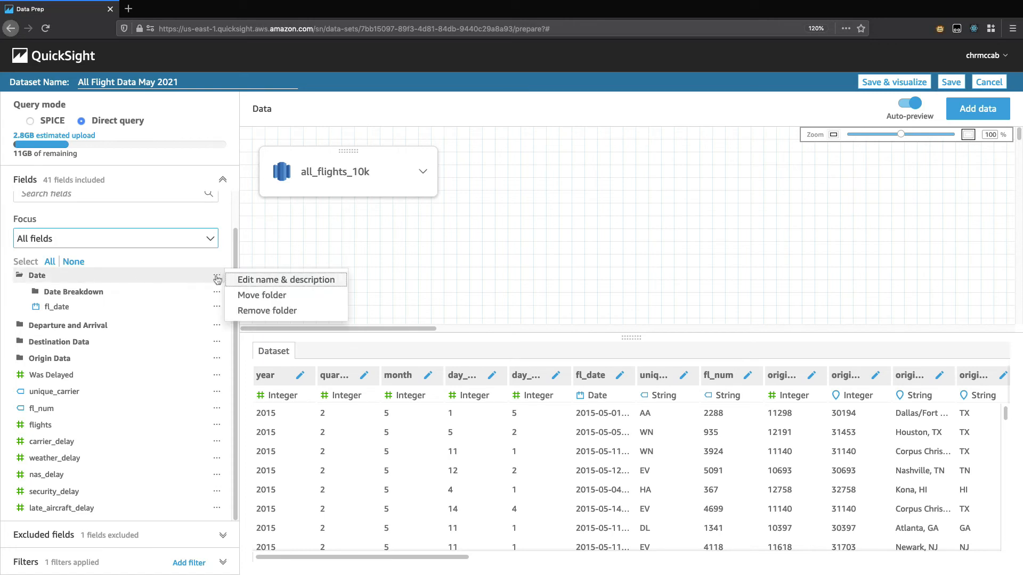
pyautogui.click(315, 286)
pyautogui.click(430, 198)
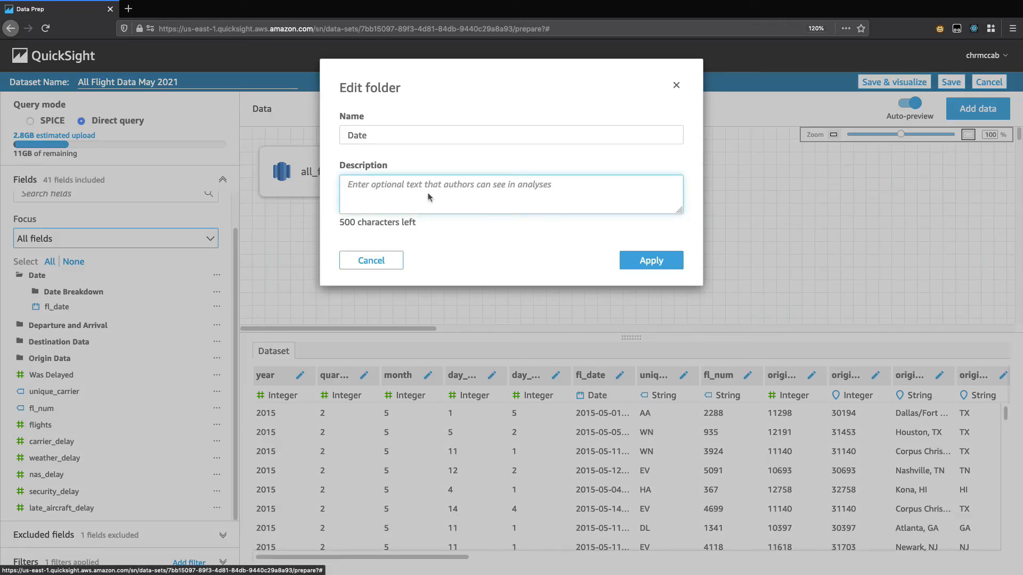
pyautogui.write('All date related data')
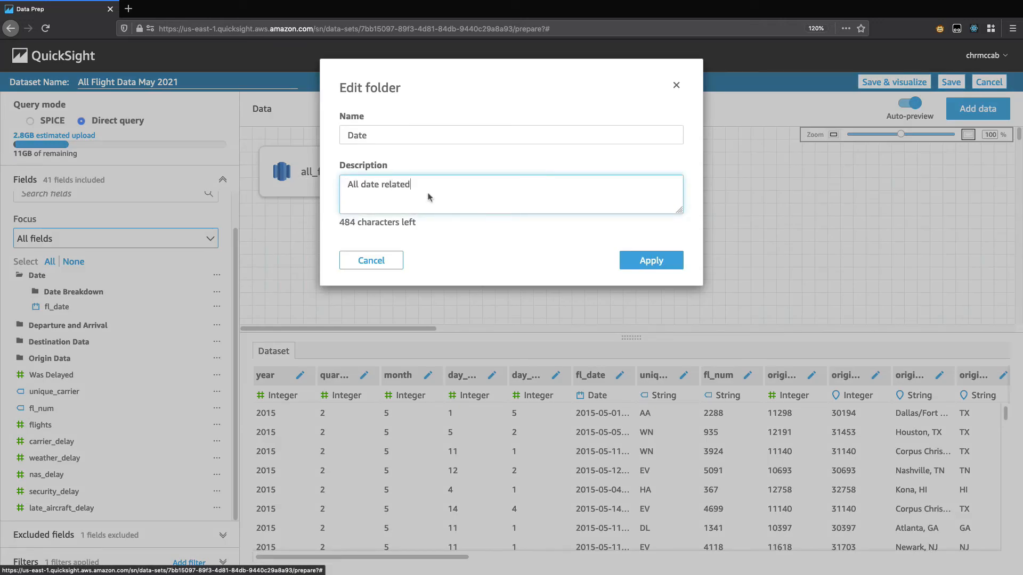
pyautogui.click(636, 264)
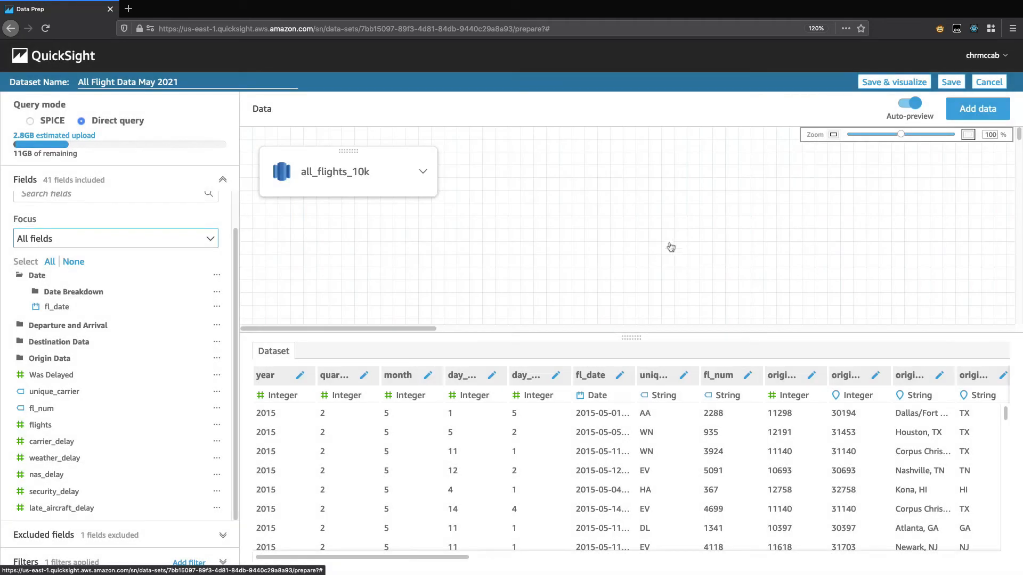
# Step: Save and visualize the dataset, and view the Date folder's description in the analysis fields list
pyautogui.click(874, 84)
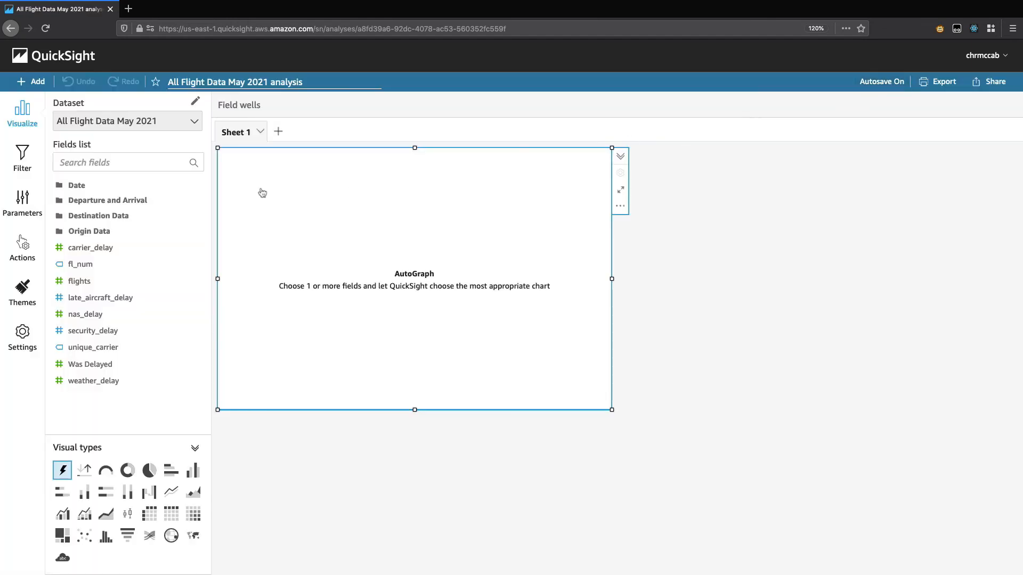
pyautogui.moveTo(194, 186)
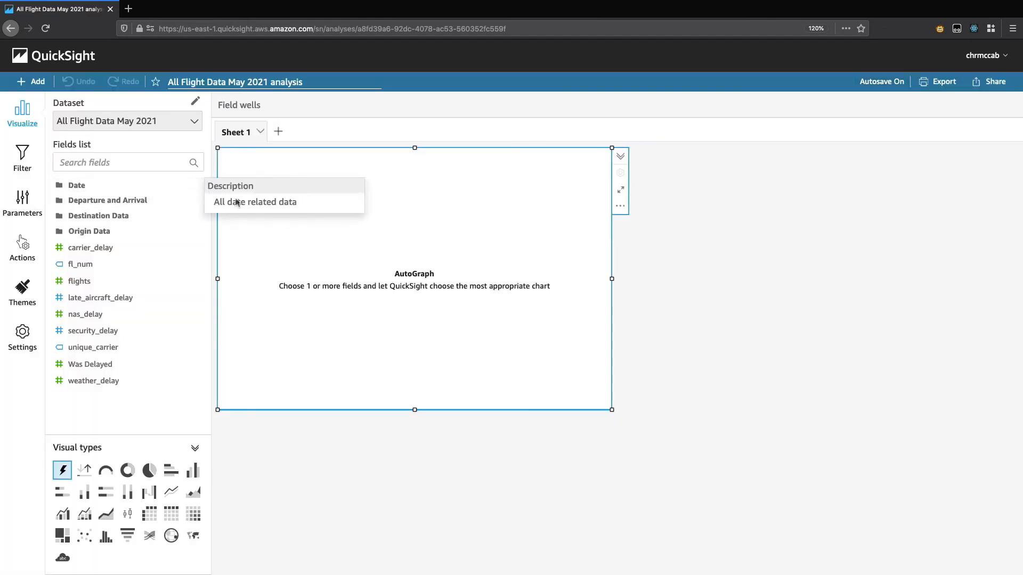
pyautogui.moveTo(213, 201); pyautogui.dragTo(315, 200)
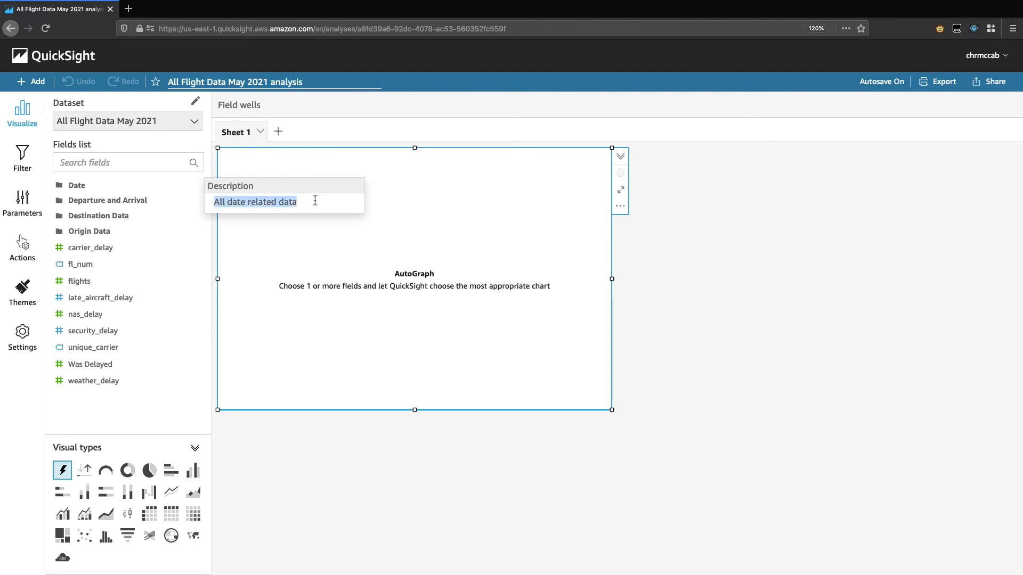
pyautogui.click(315, 200)
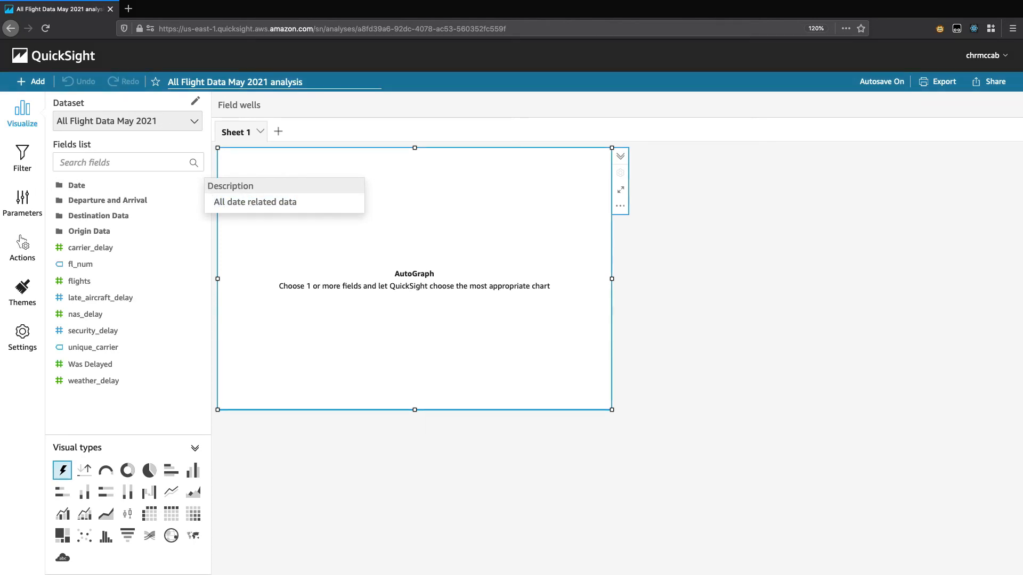